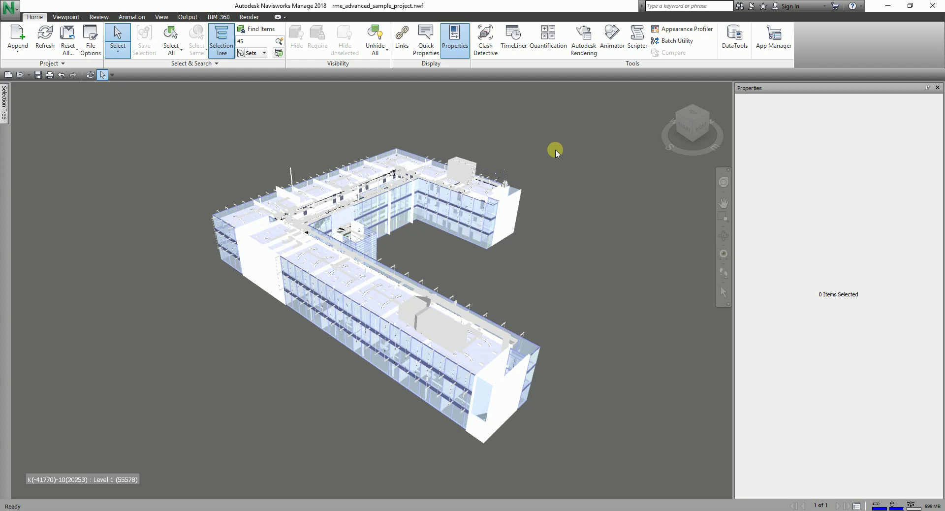
Pin the Selection Tree open, with the project root collapsed to show only its levels
left_click(3, 98)
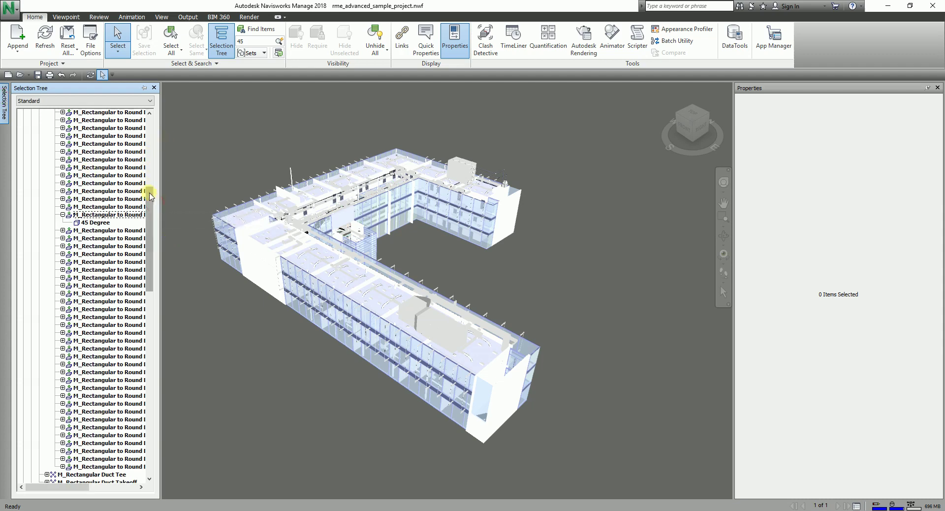
left_click_drag(150, 197, 147, 119)
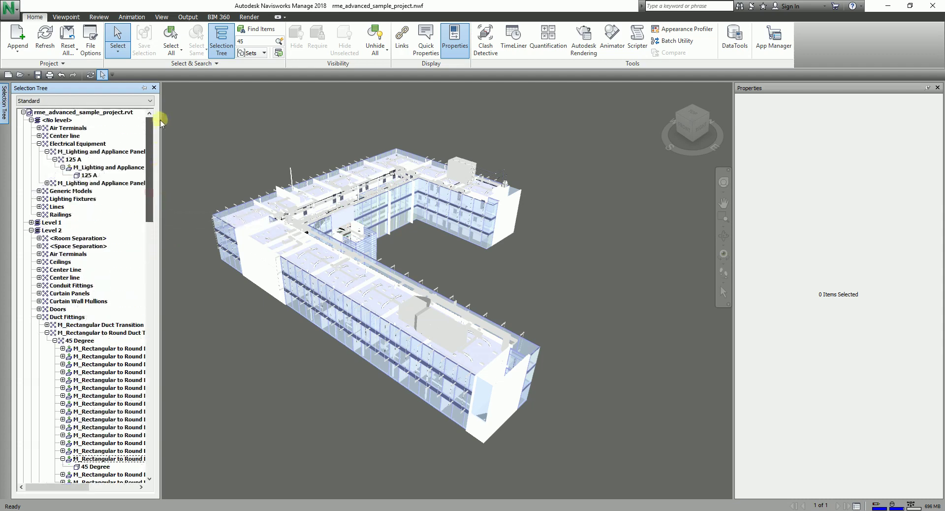
left_click(23, 113)
left_click(23, 112)
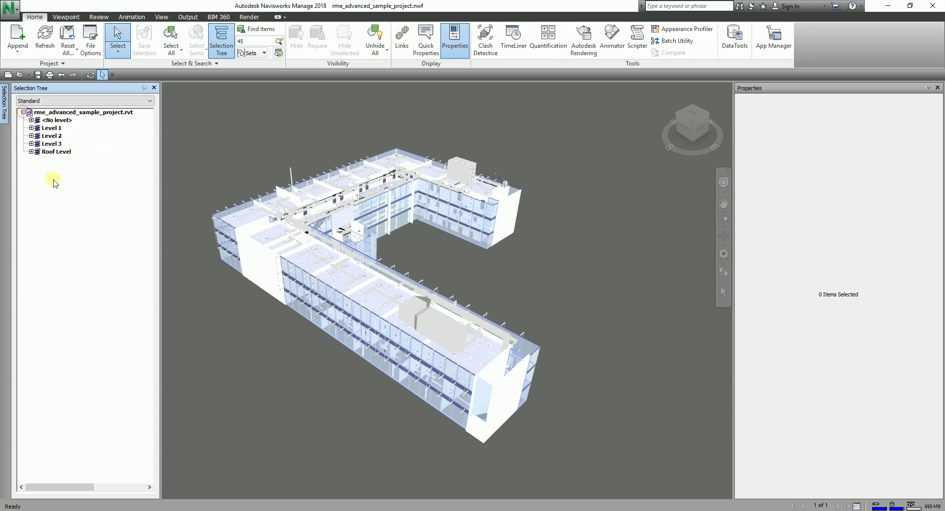
left_click(144, 88)
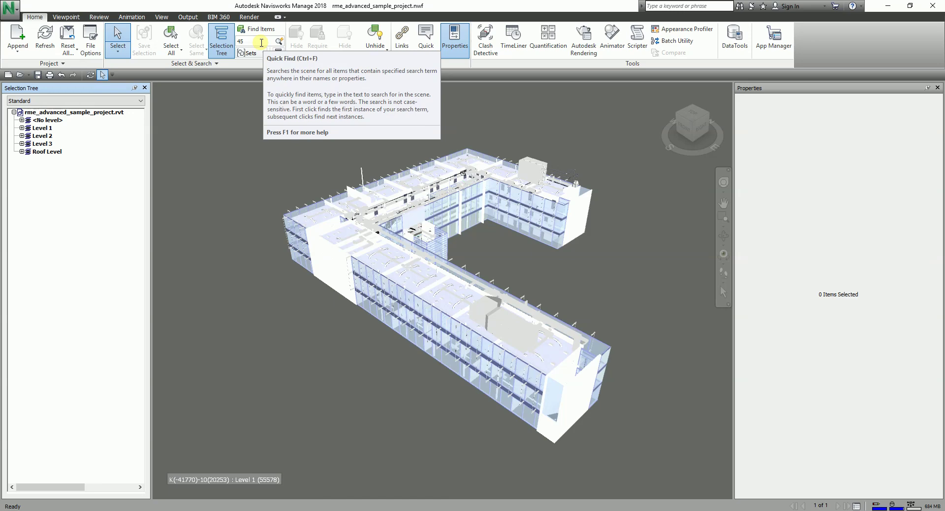
Quick Find 'flex' to locate the flex items in the model
left_click(261, 42)
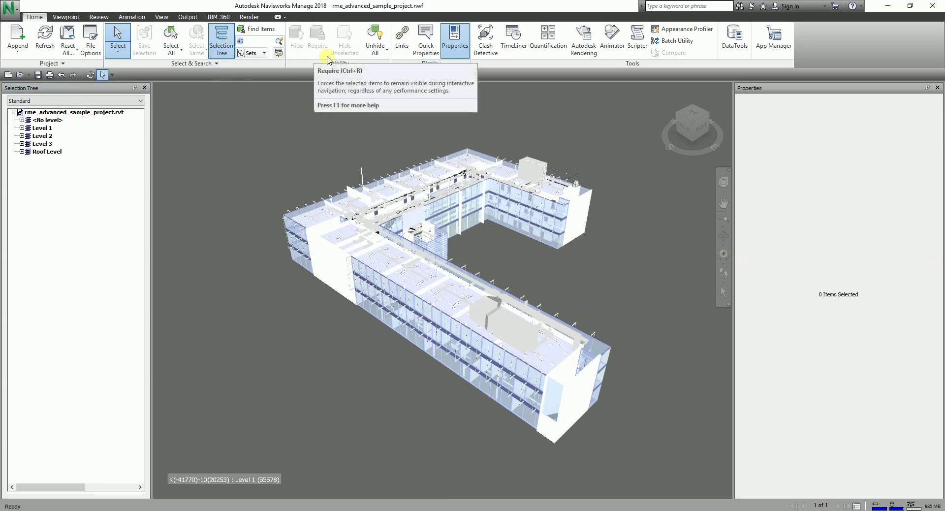
type("flex")
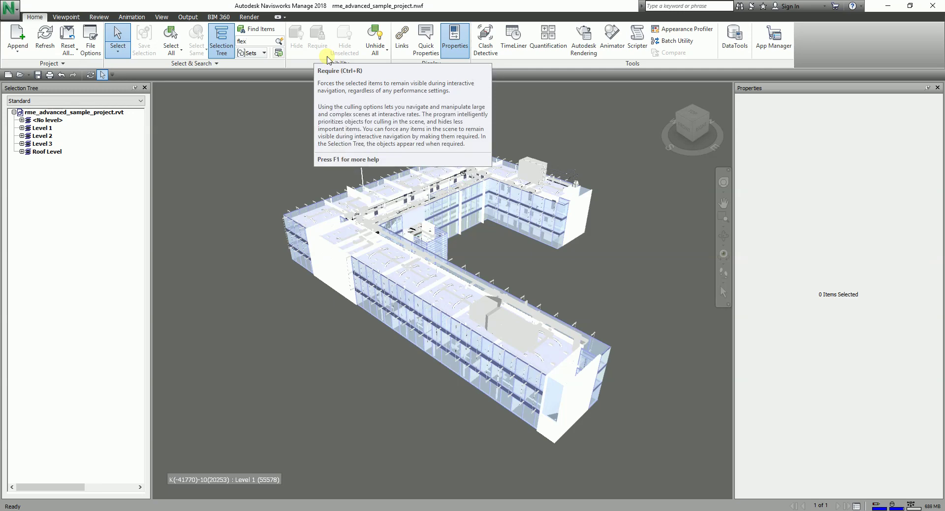
key("Return")
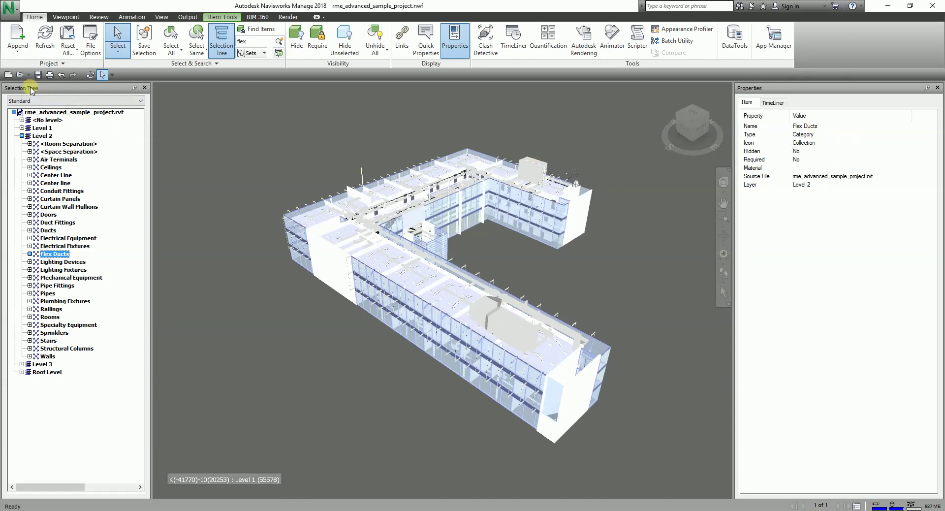
Expand Flex Ducts, Flex Duct Round and Flex - Round to list every duct
left_click(29, 254)
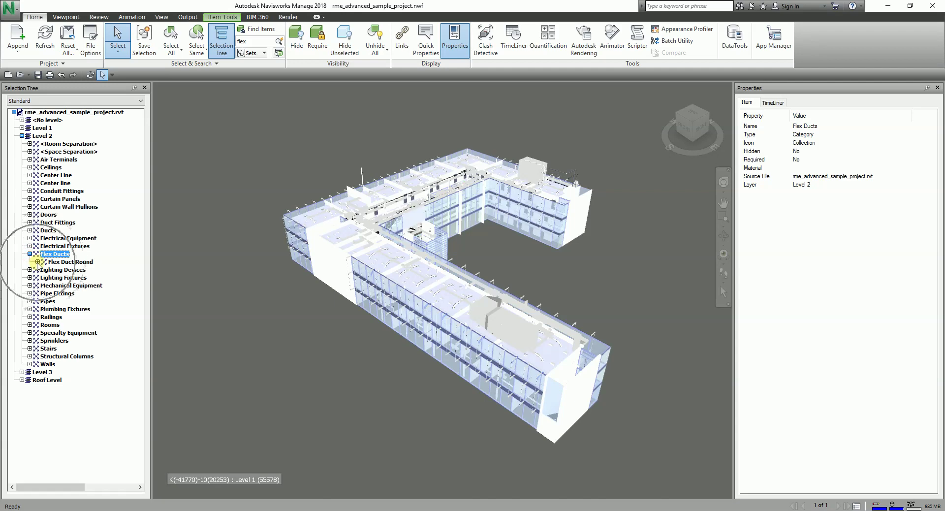
left_click(38, 261)
left_click(45, 270)
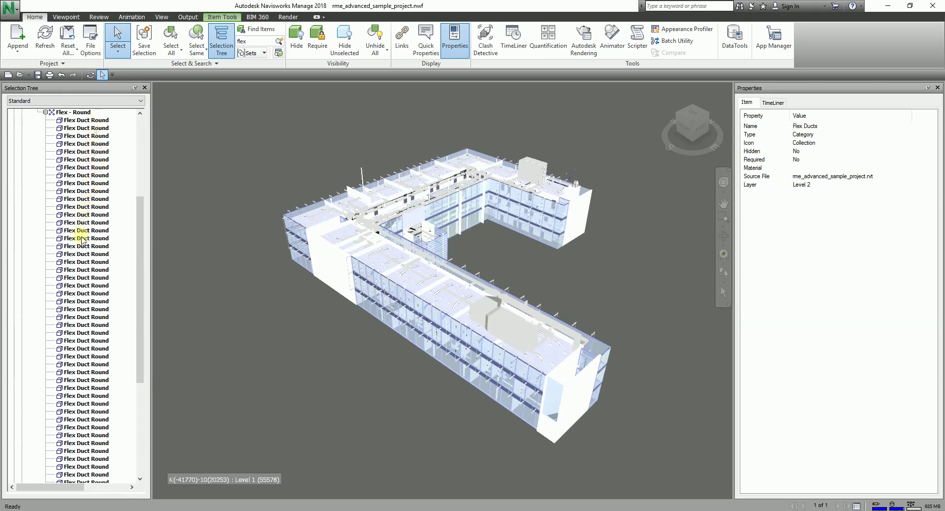
Select one Flex Duct Round item from the Level 2 list
left_click(85, 254)
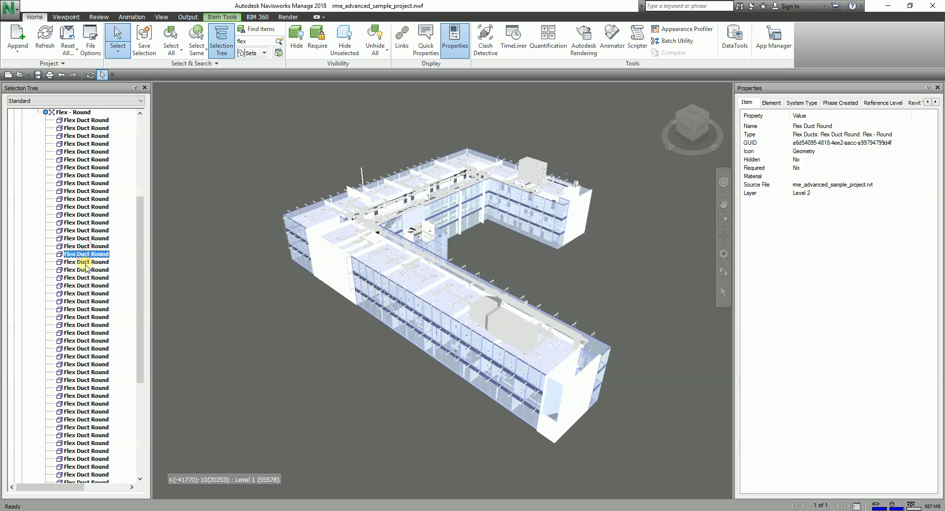
left_click(85, 262)
key("Down")
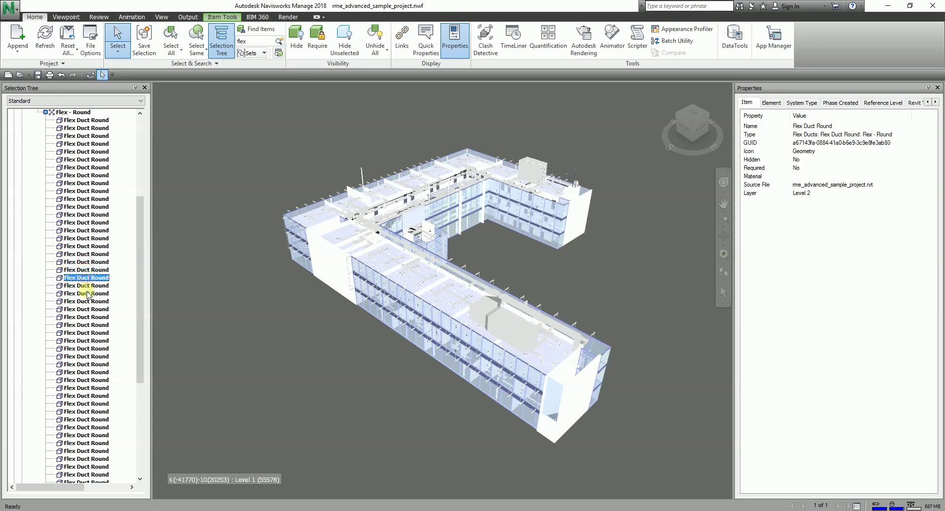
key("Down")
key("Down")
key("Down")
key("Down")
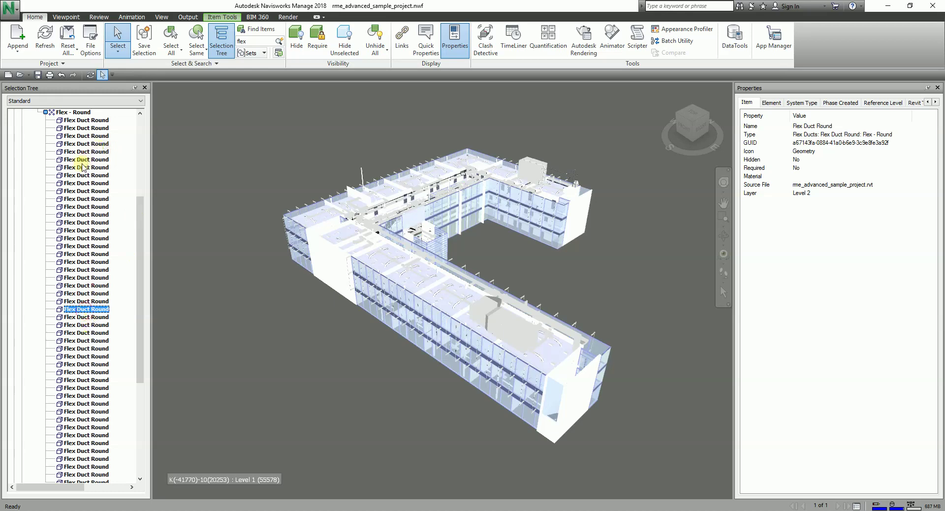
left_click(86, 159)
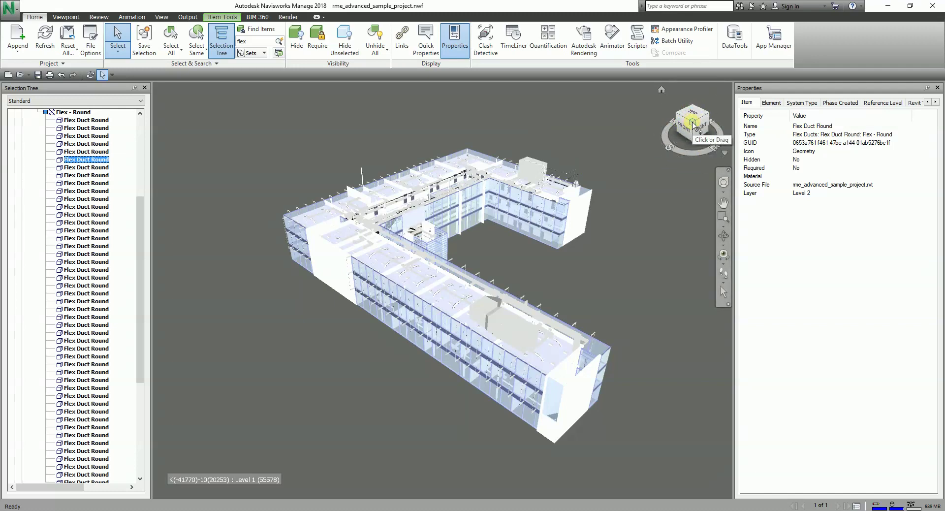
Zoom to the selected flex duct and orbit around it
left_click(692, 124)
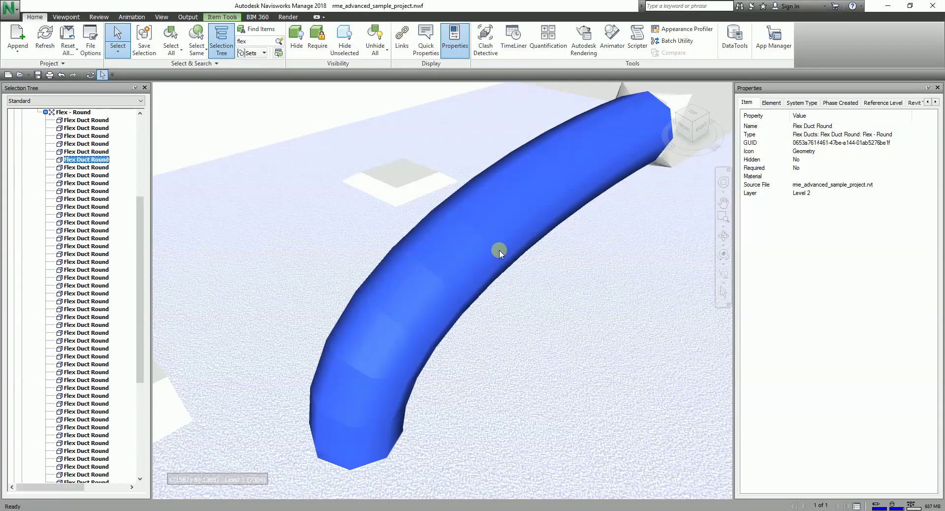
scroll(499, 250, "down", 5)
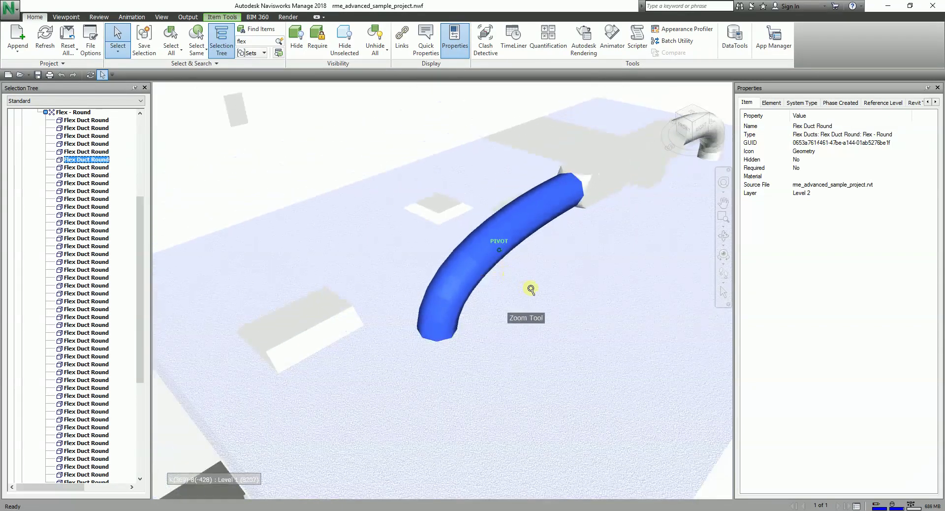
middle_click_drag(499, 250, 568, 261, "shift")
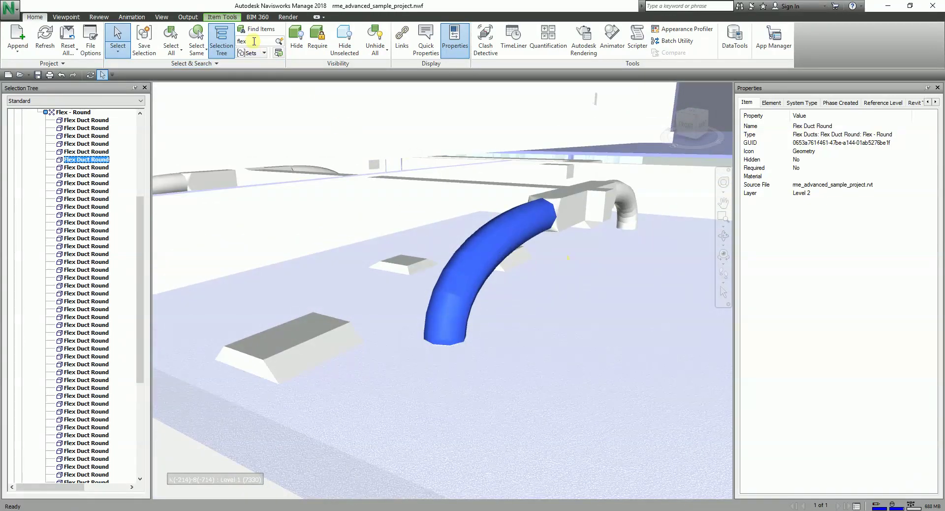
Replace the Quick Find term with 'lighting' and run the search
double_click(253, 41)
type("lighting")
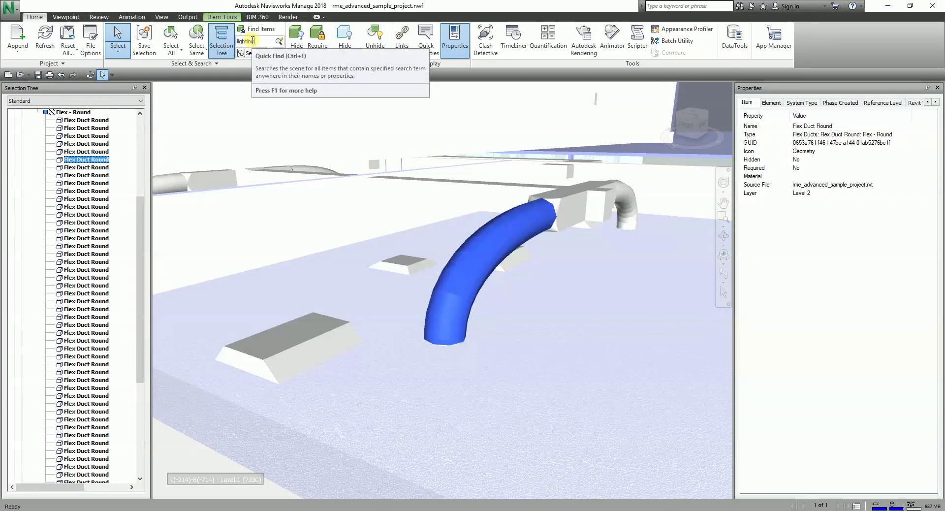
key("Return")
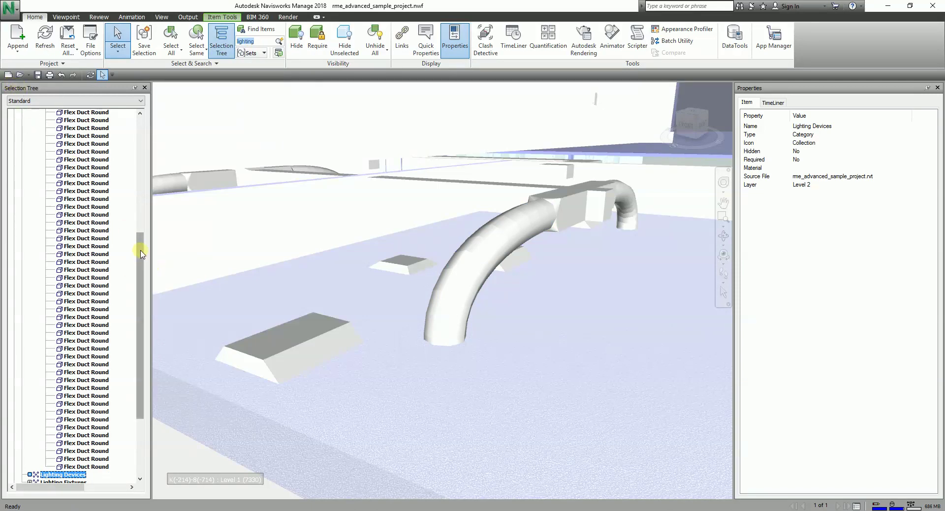
left_click_drag(138, 247, 144, 326)
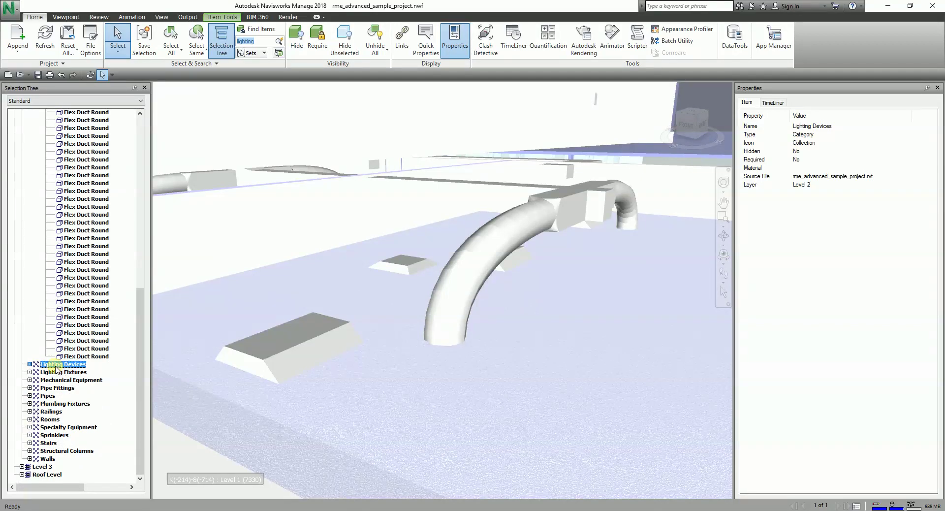
Expand Lighting Devices and its families, then select M_Lighting Switches
left_click(30, 365)
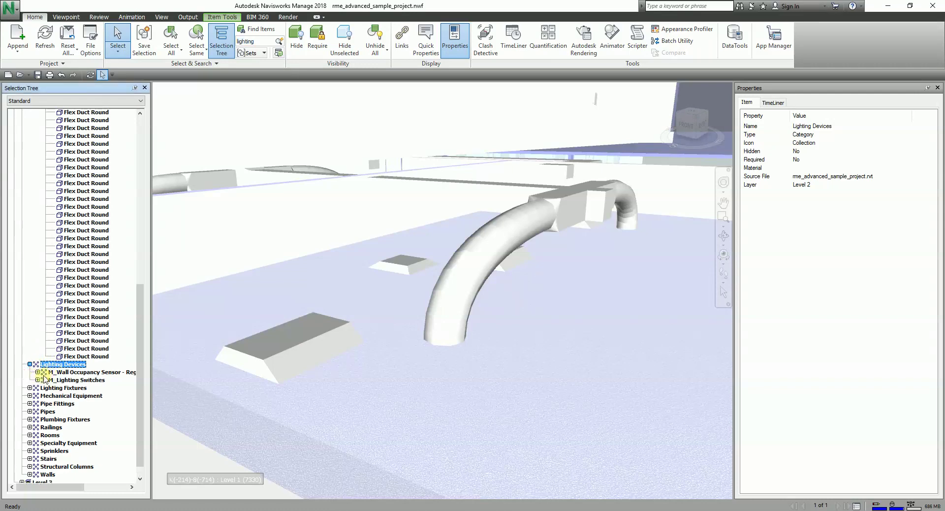
left_click(38, 372)
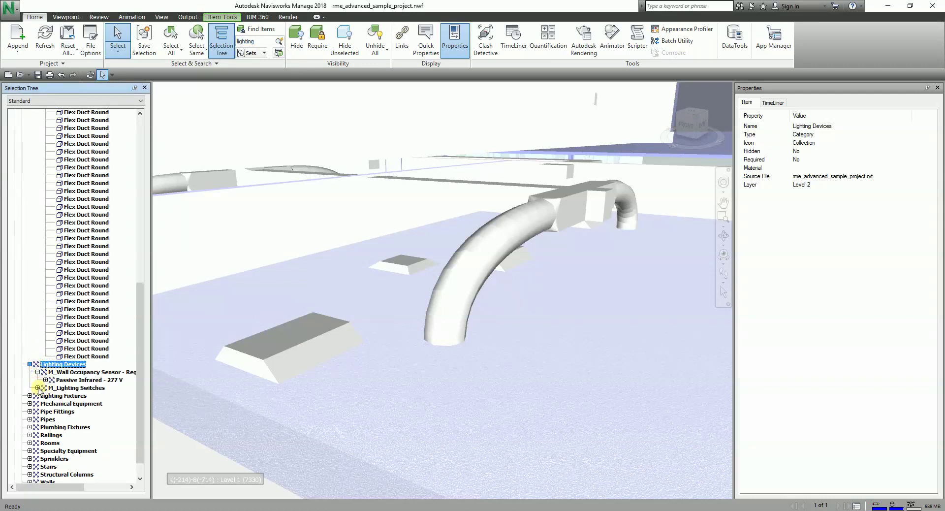
left_click(38, 388)
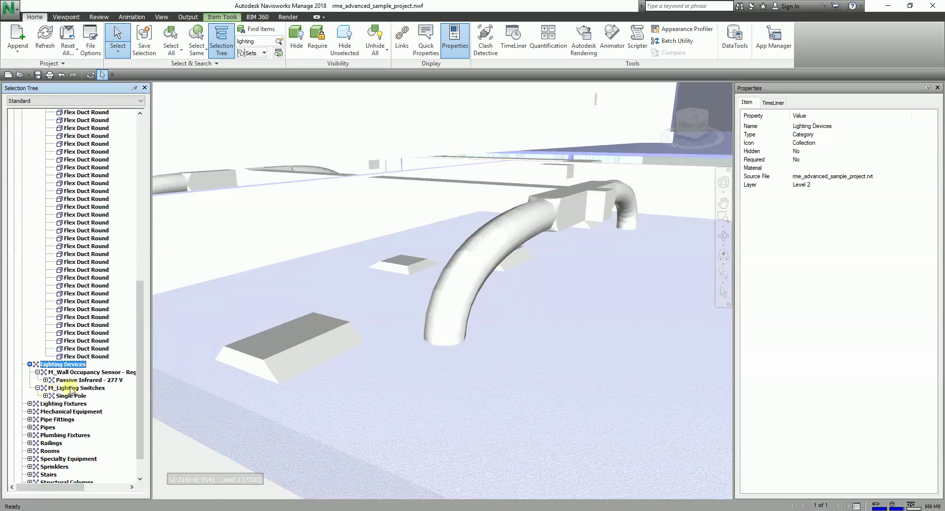
left_click(66, 389)
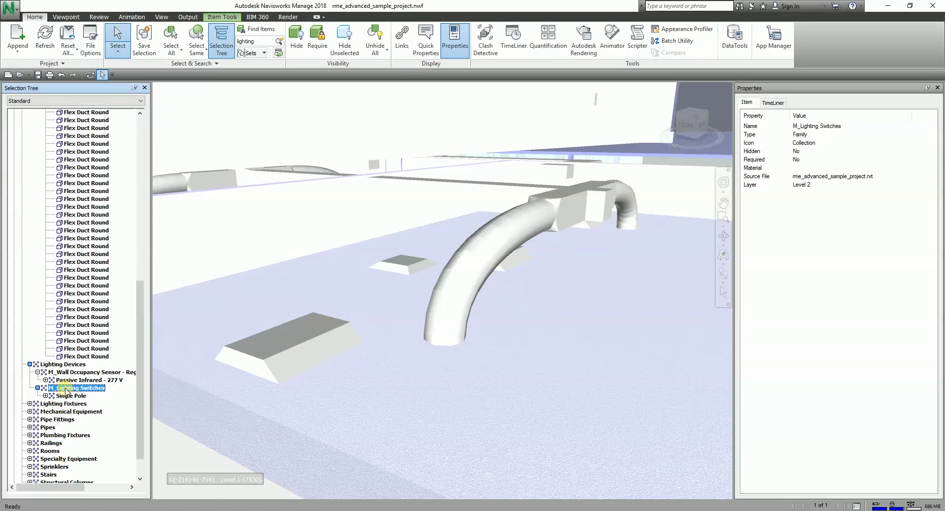
Expand Single Pole to list the switches and select the first M_Lighting Switches
left_click(694, 118)
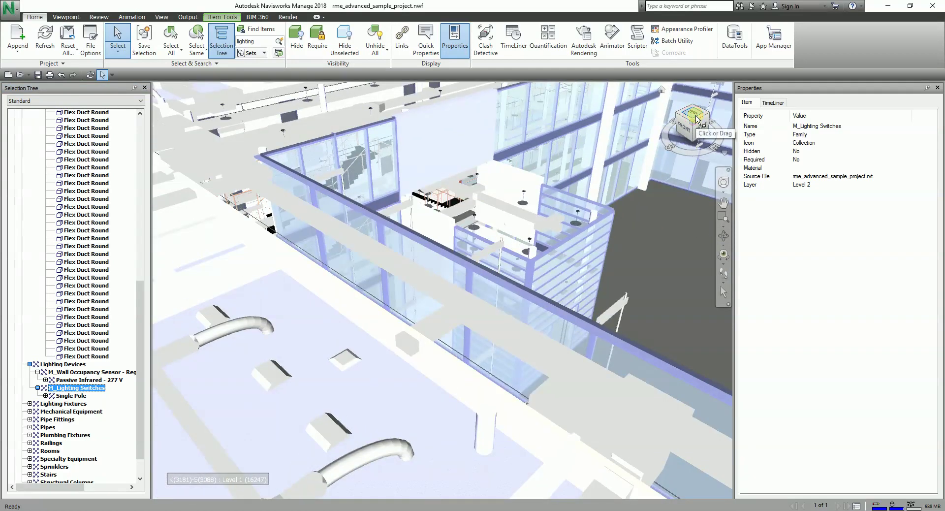
left_click(74, 389)
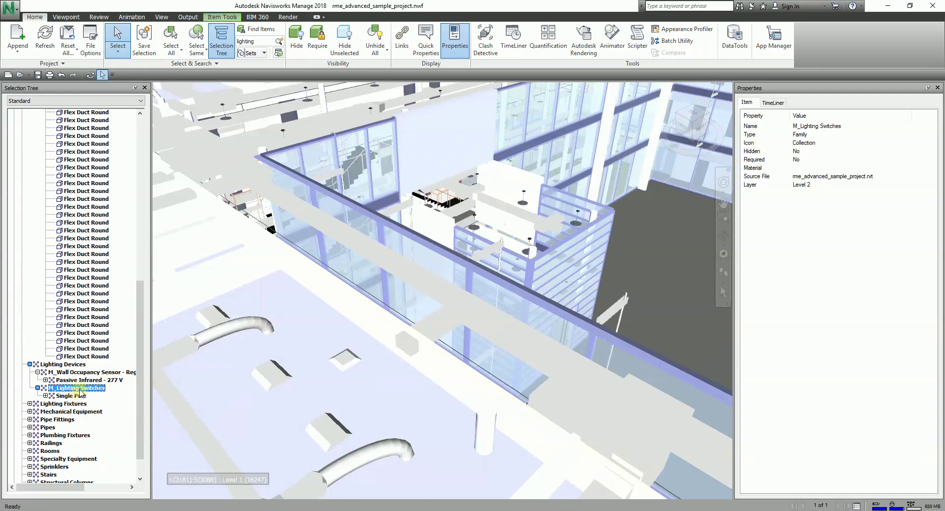
left_click(45, 396)
scroll(49, 399, "down", 3)
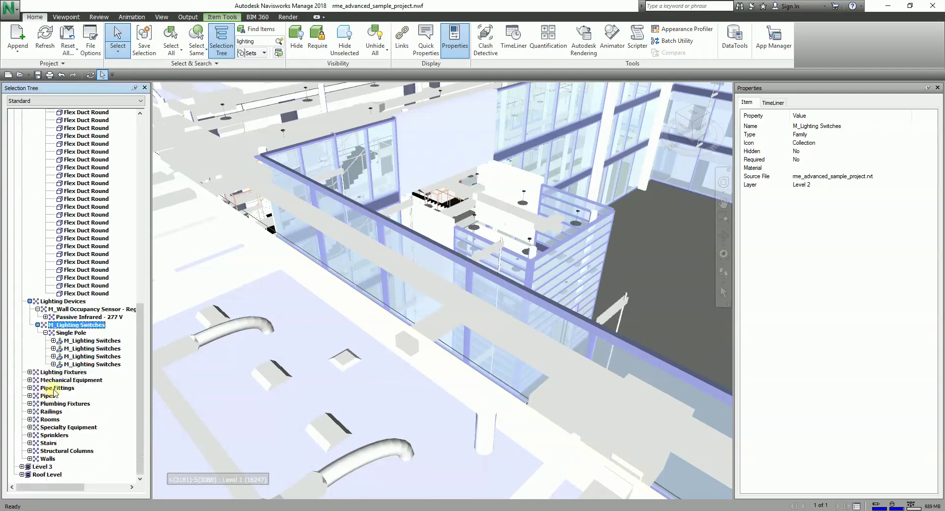
left_click(53, 341)
left_click(53, 357)
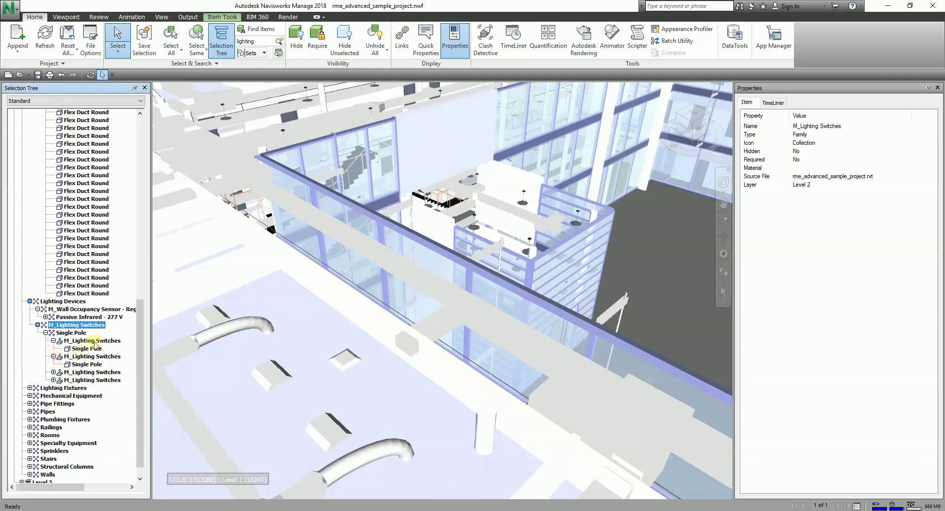
left_click(93, 341)
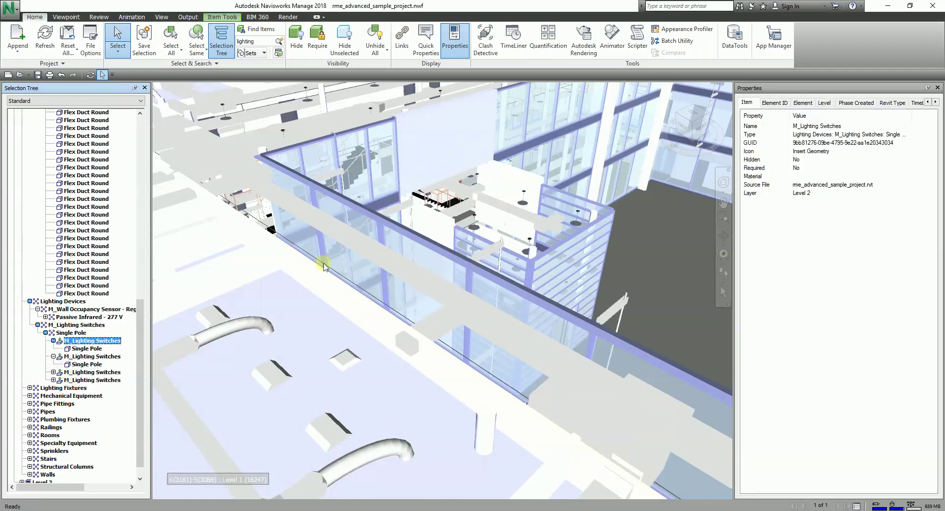
Zoom and orbit around the first switch, then select and zoom to the second
left_click(694, 124)
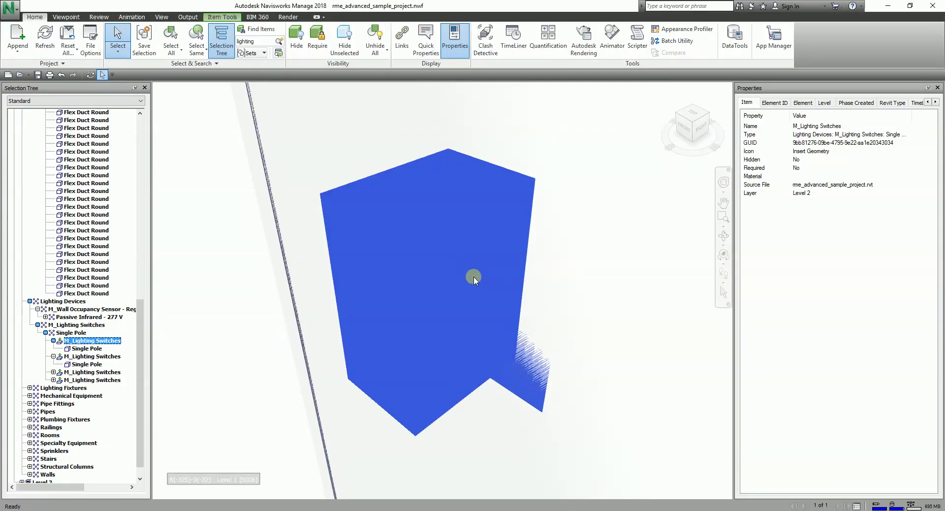
middle_click_drag(474, 276, 480, 291, "shift")
scroll(480, 290, "down", 2)
scroll(482, 292, "down", 2)
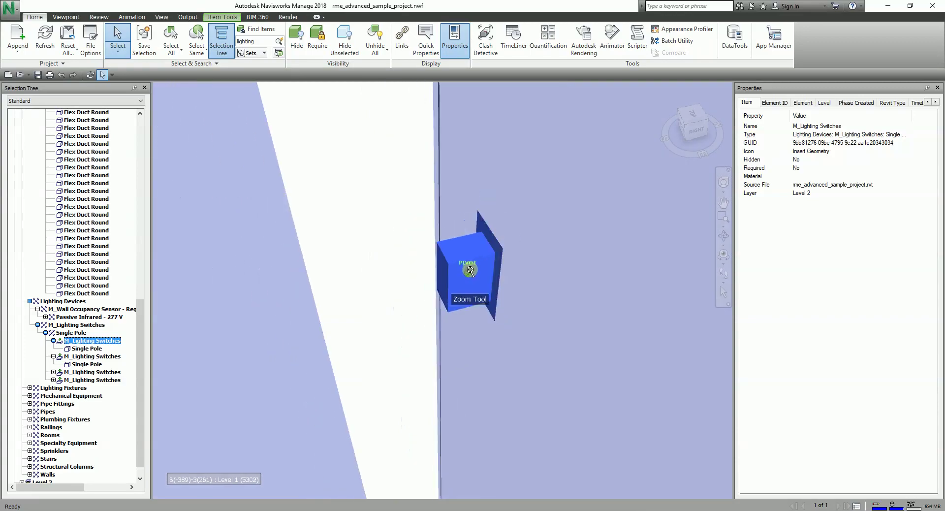
scroll(486, 294, "down", 3)
scroll(486, 294, "up", 2)
scroll(486, 294, "up", 2)
scroll(486, 291, "up", 3)
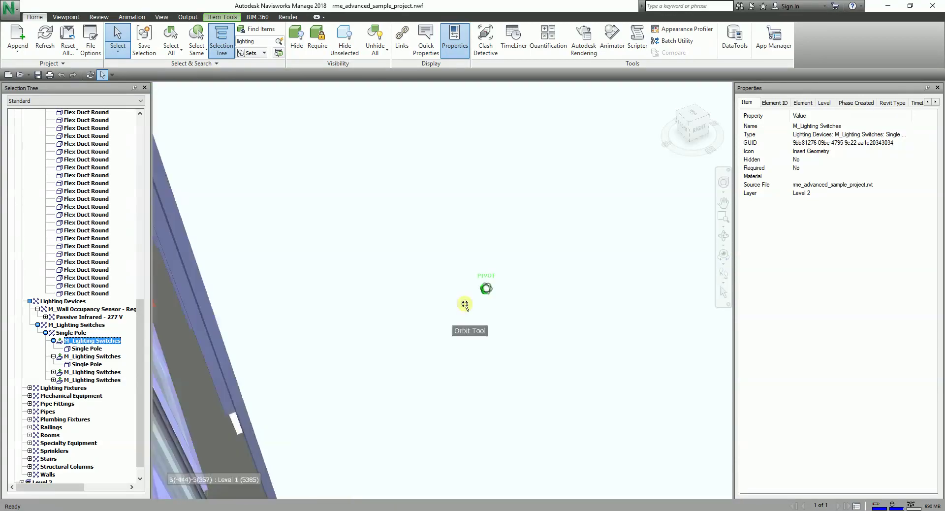
left_click(99, 357)
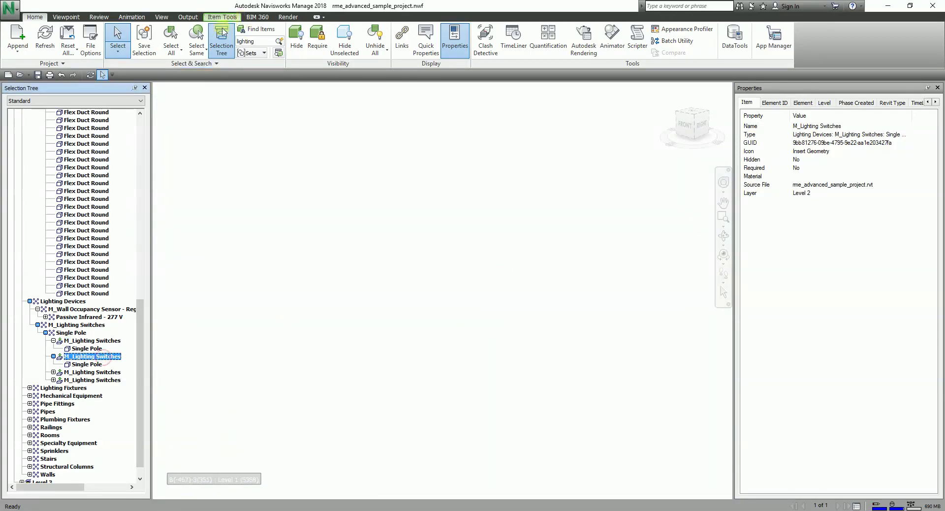
left_click(692, 117)
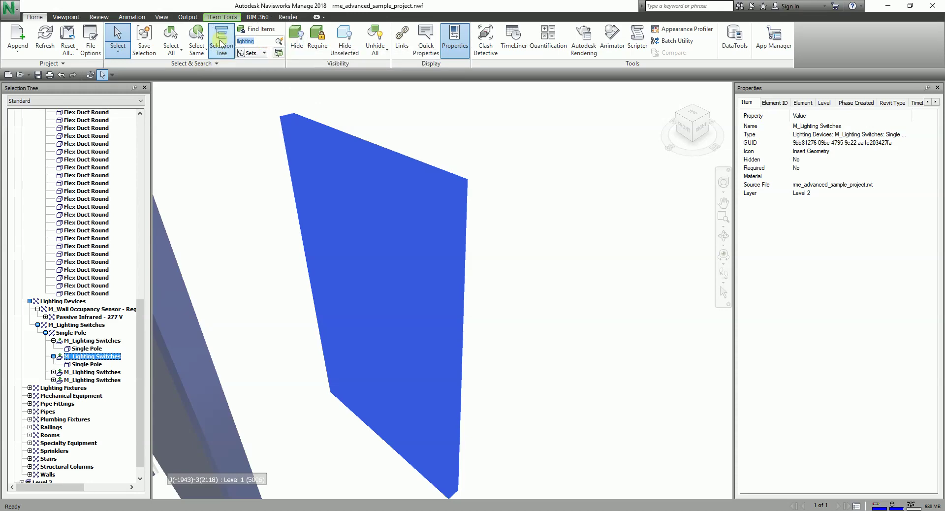
Quick Find 'mechanical equipment' and expand it down to the first WSHP family's sizes
type("mec")
type("quip")
type("ment")
key("Return")
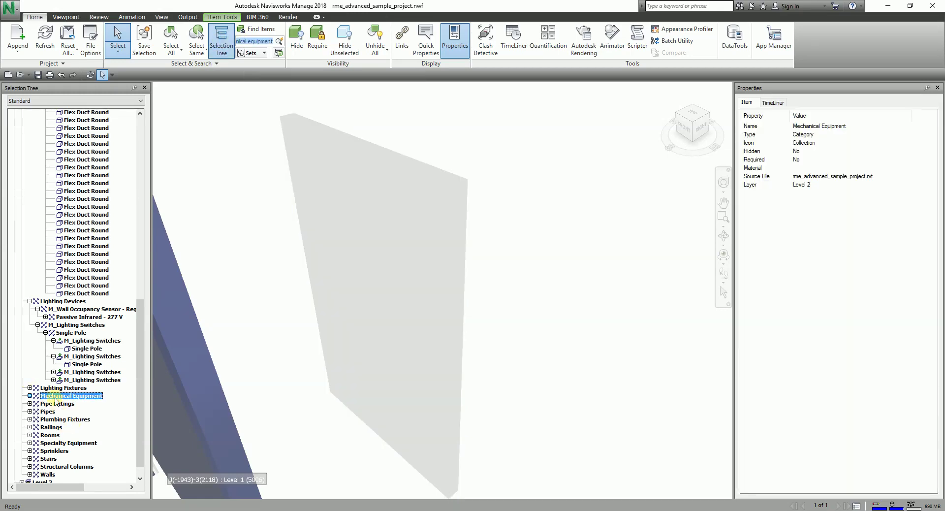
left_click(30, 395)
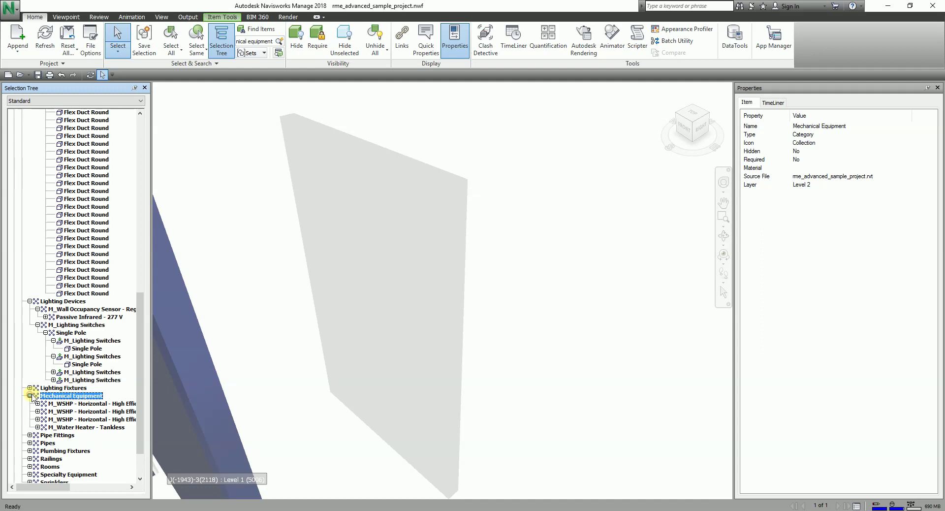
left_click(37, 404)
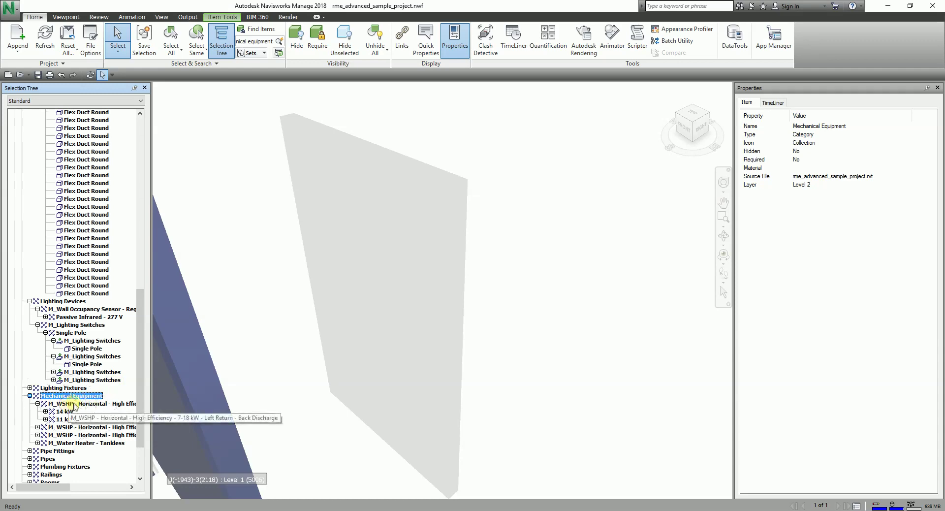
Replace the search term with 'wshp' to find the M_WSHP Horizontal High Efficiency family
left_click(268, 44)
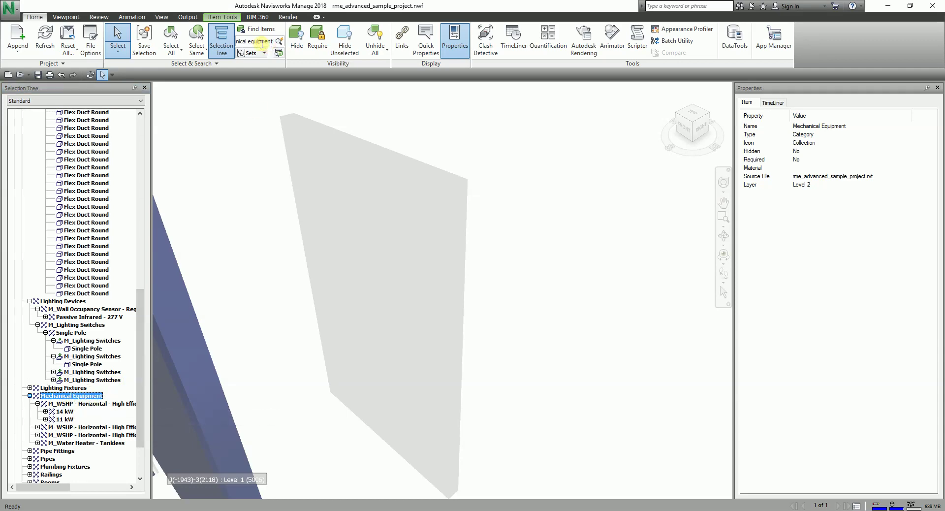
key("ctrl+o")
key("Escape")
key("BackSpace")
key("BackSpace")
key("BackSpace")
key("BackSpace")
key("BackSpace")
key("BackSpace")
key("BackSpace")
key("BackSpace")
key("BackSpace")
key("Delete")
key("Return")
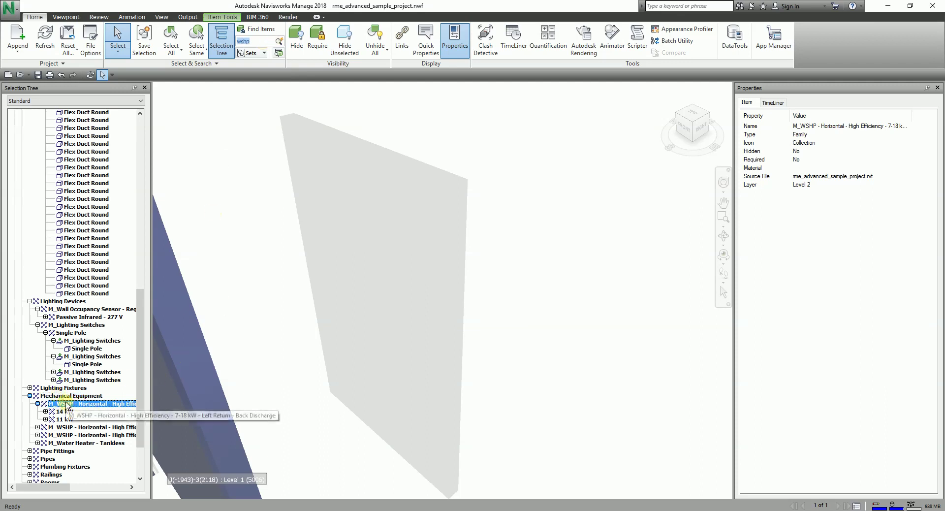
Expand the 14 kW size group and select its first WSHP unit
left_click(693, 123)
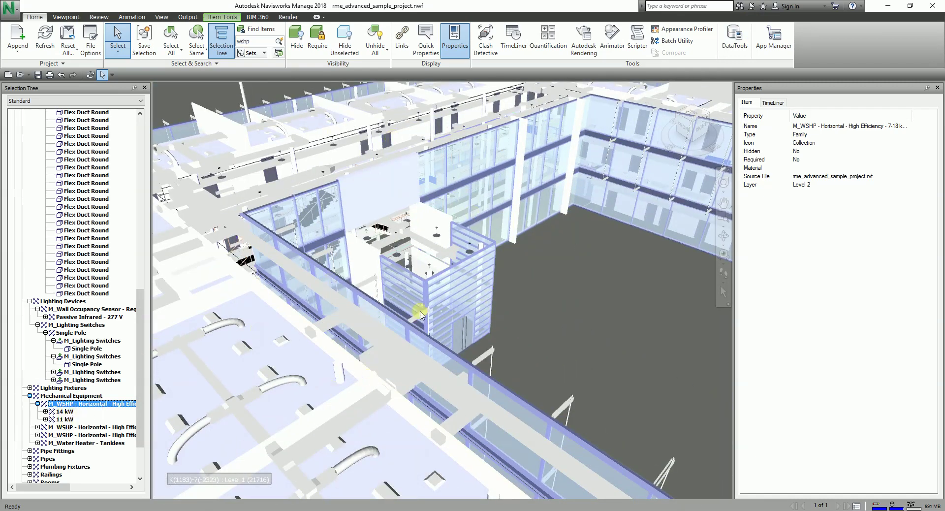
left_click(65, 412)
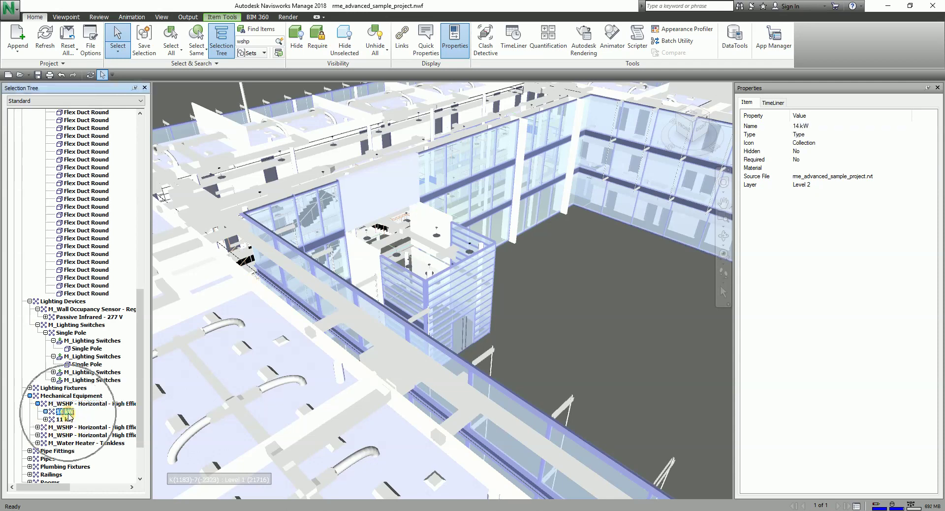
left_click(693, 124)
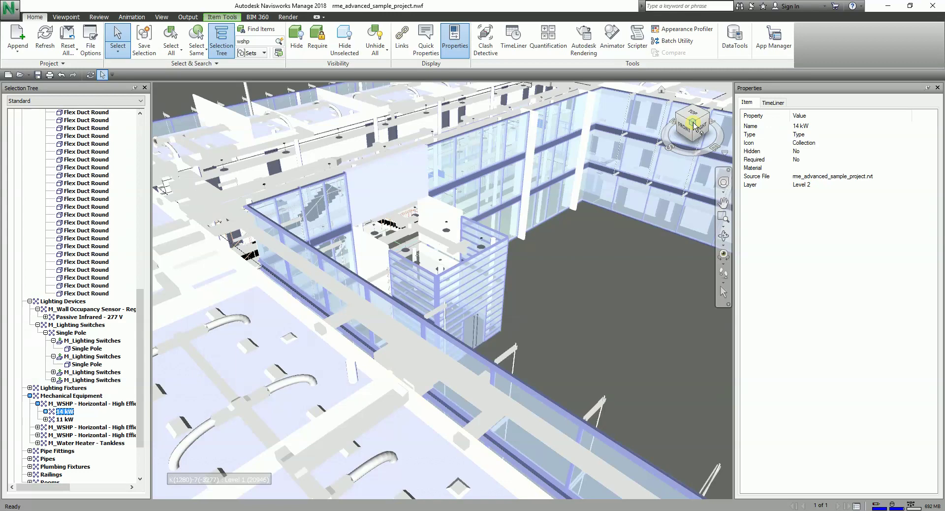
double_click(90, 412)
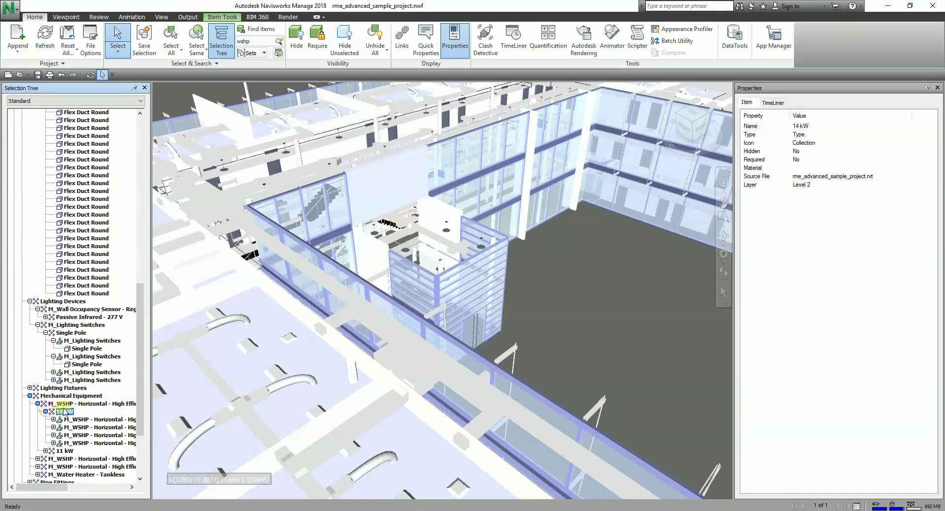
left_click(94, 419)
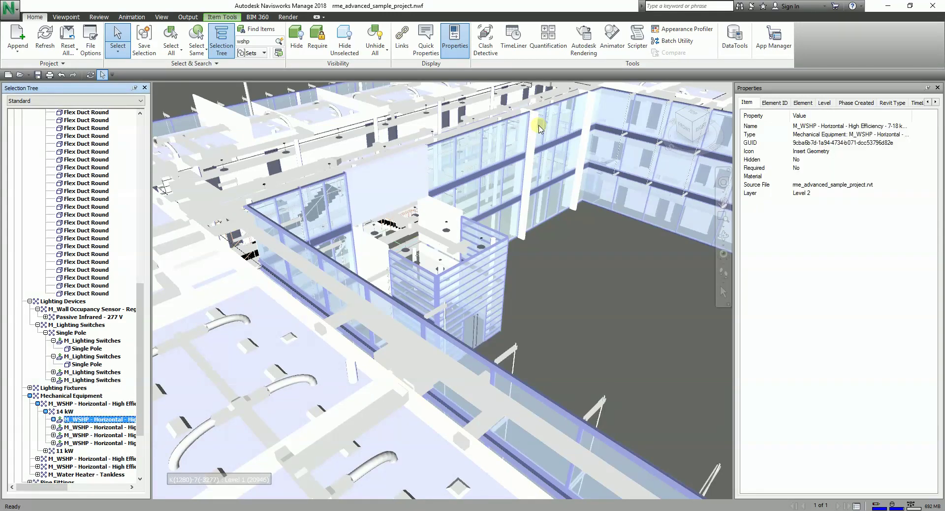
Zoom to the selected WSHP unit and orbit to see it among the pipes
left_click(692, 123)
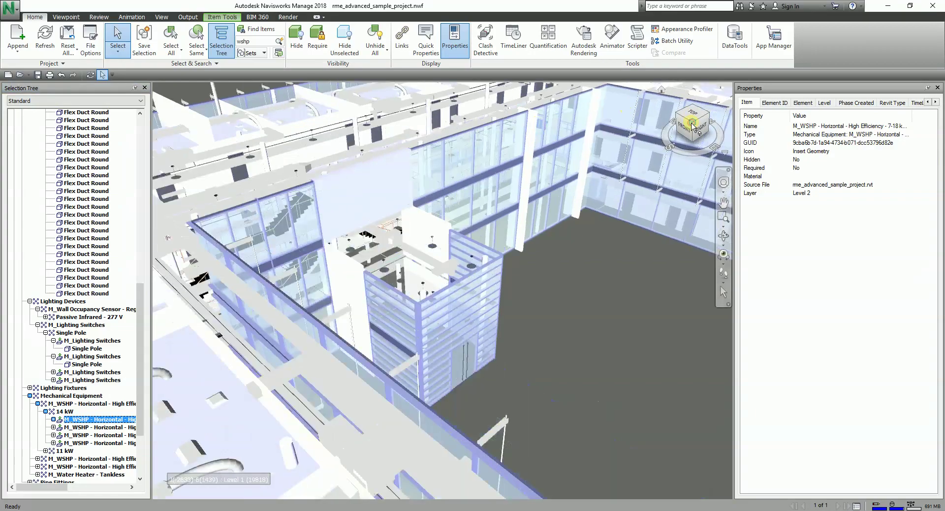
scroll(415, 316, "up", 2)
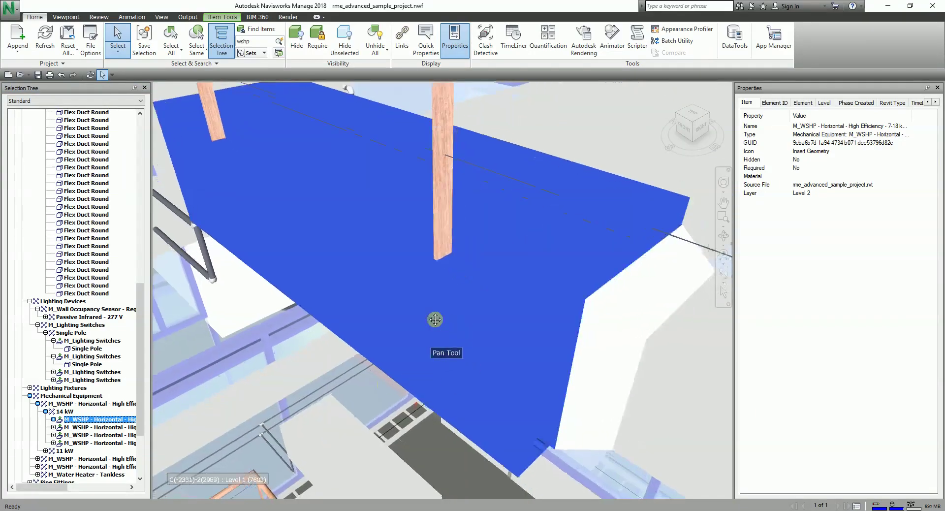
scroll(415, 315, "down", 3)
scroll(415, 315, "down", 3)
mouse_move(415, 316)
middle_mouse_down("shift")
mouse_move(404, 284)
mouse_move(566, 315)
middle_mouse_up("shift")
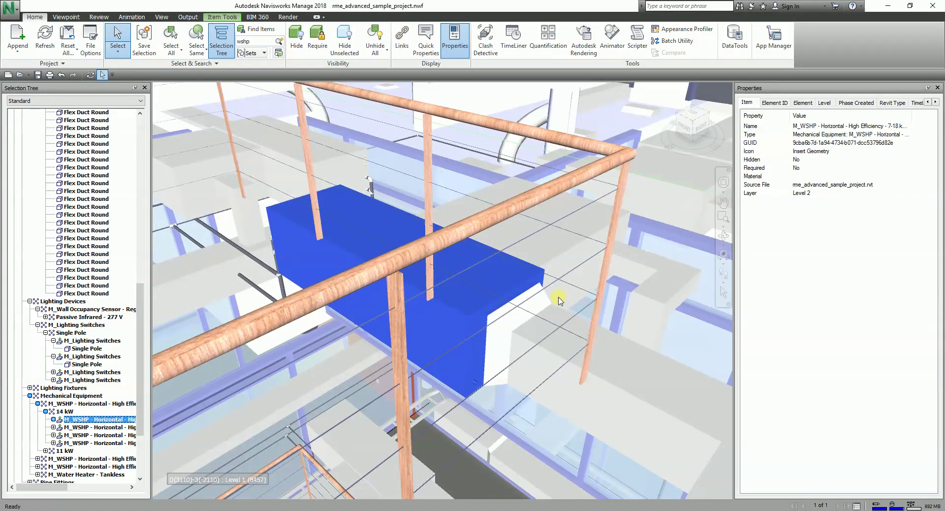